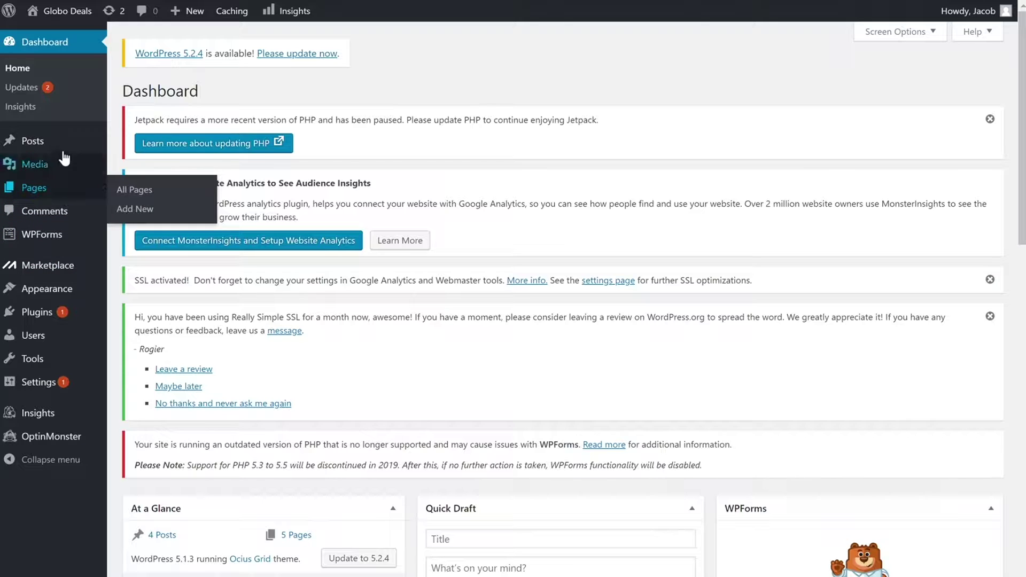
Step: Show all posts and open "10 Amazing Sales Tactics To Try Out No Matter Where You Work" for editing
mouse_move(61, 153)
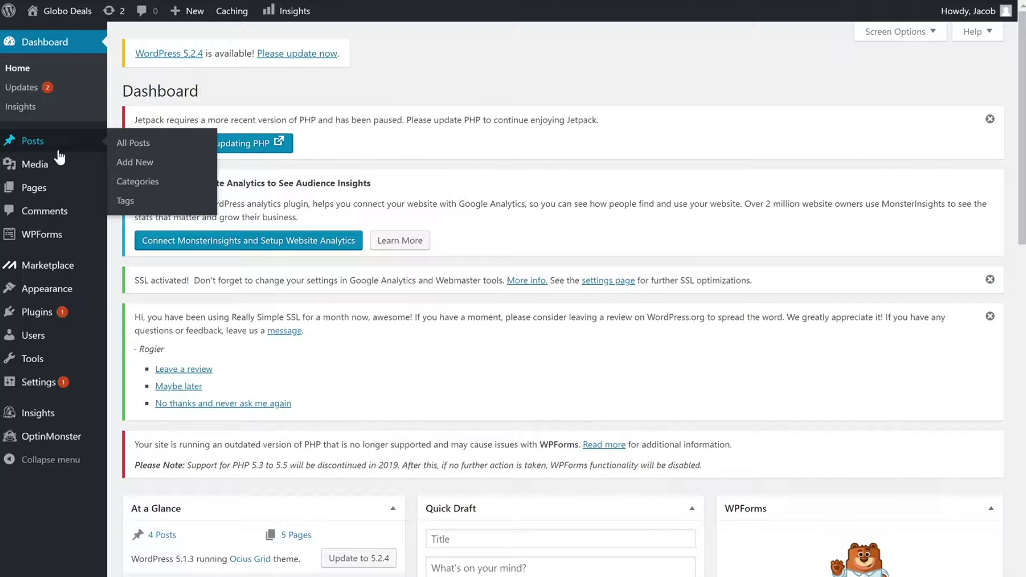
click(139, 152)
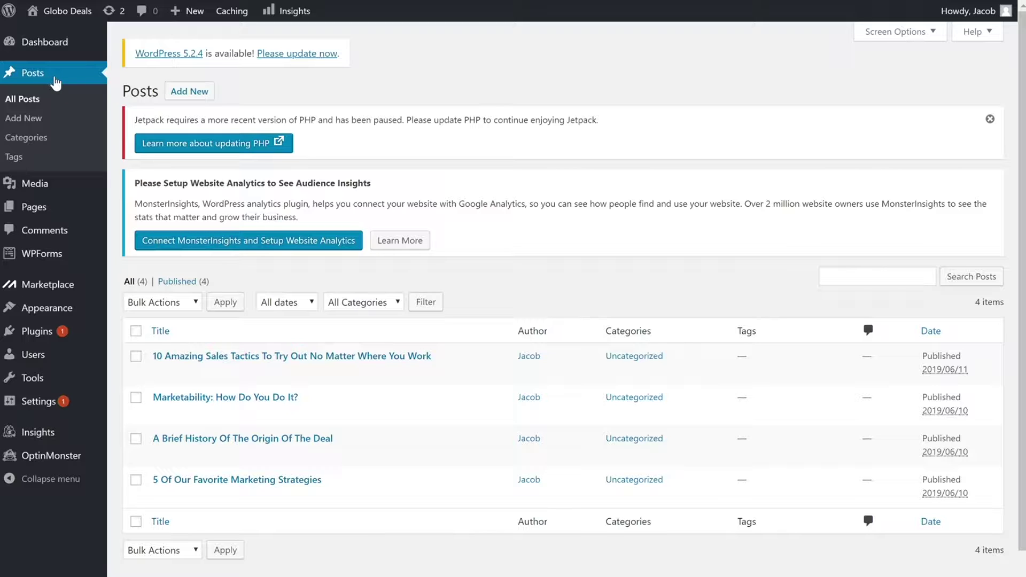
scroll(442, 385, down, 1)
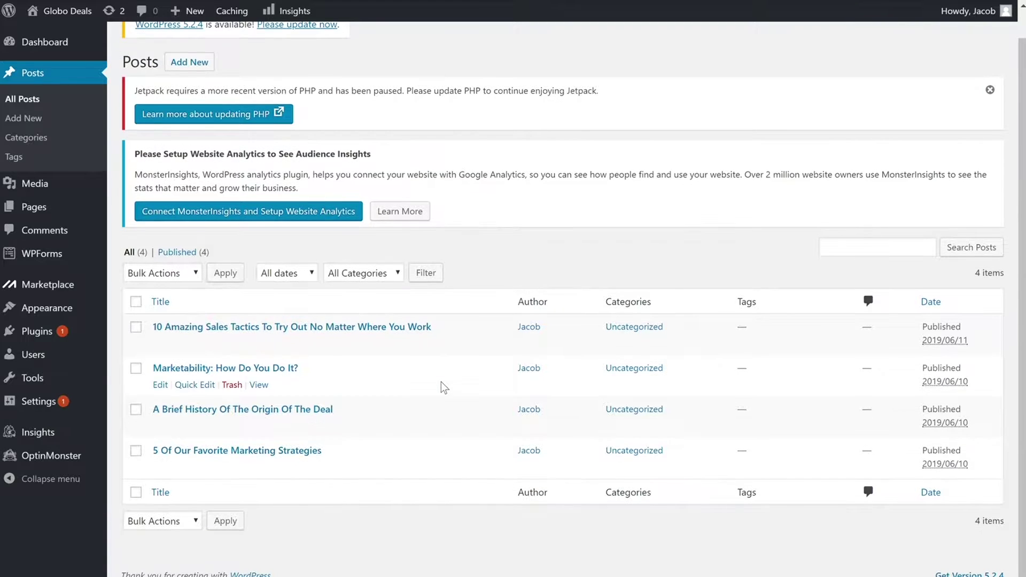
scroll(350, 364, up, 1)
scroll(348, 345, down, 1)
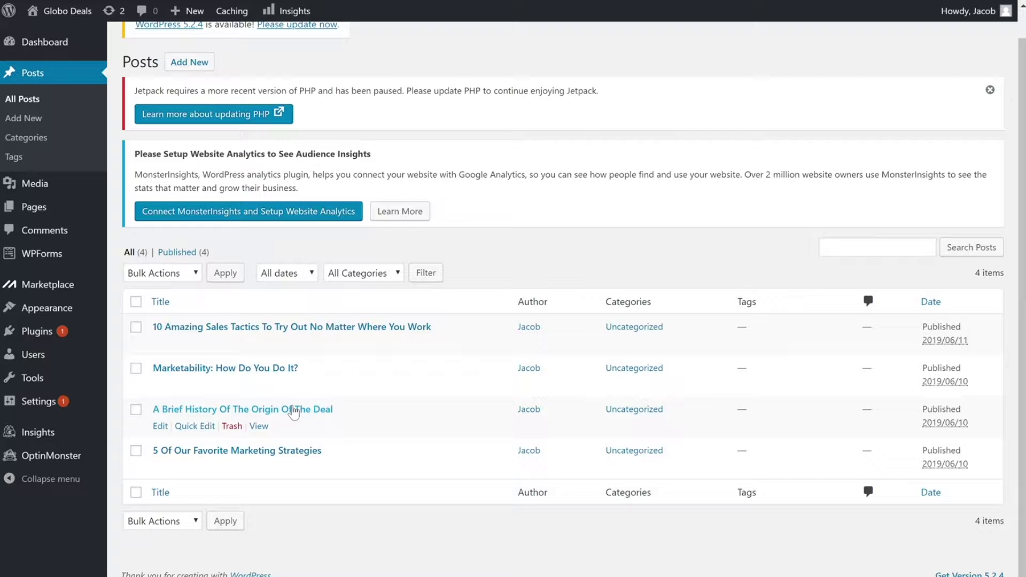
click(312, 332)
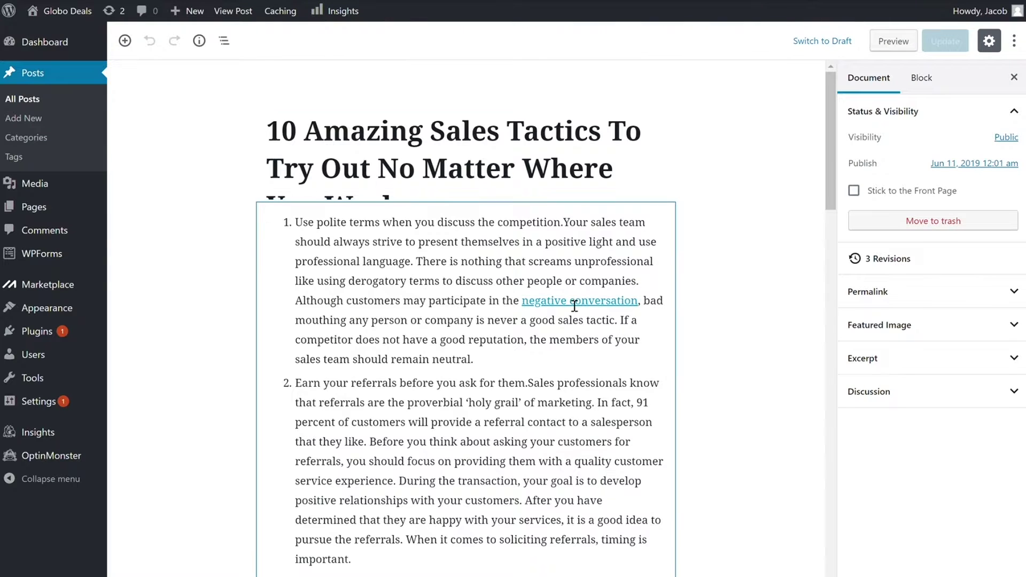
Step: Read through the post's numbered list of sales tactics down to the closing paragraph and return to the title
scroll(573, 306, down, 5)
scroll(575, 305, down, 13)
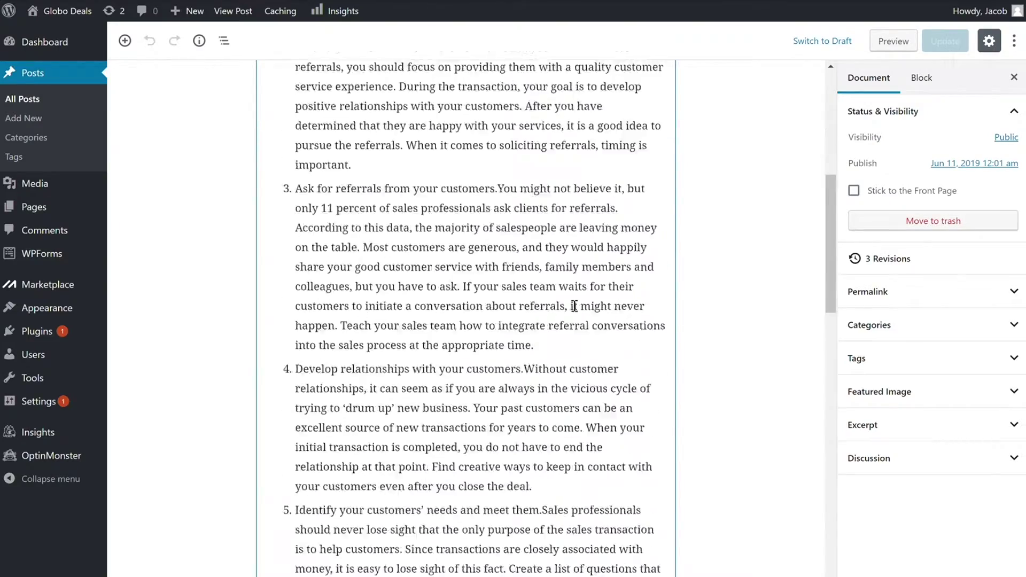
scroll(575, 305, down, 8)
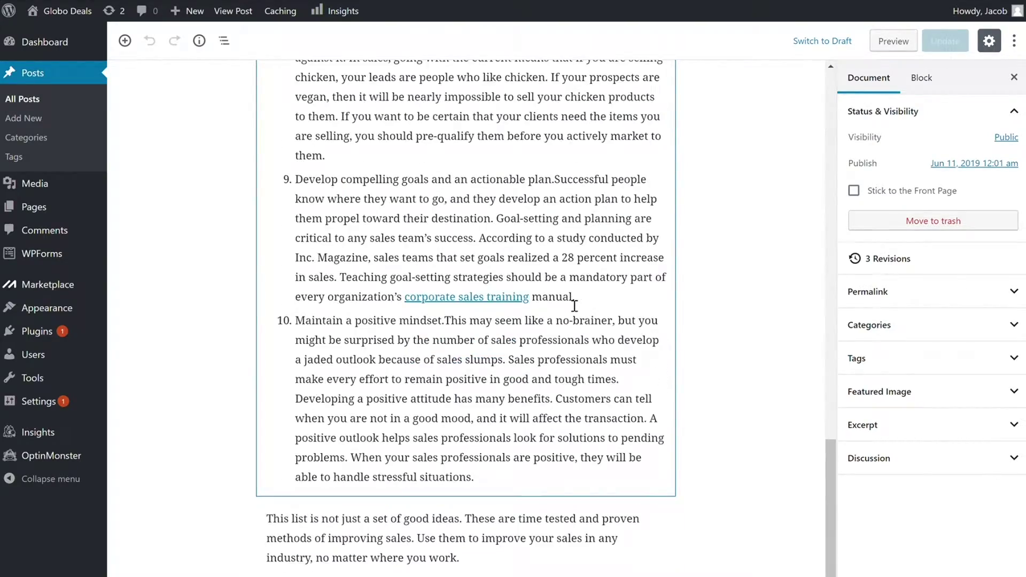
scroll(575, 305, up, 20)
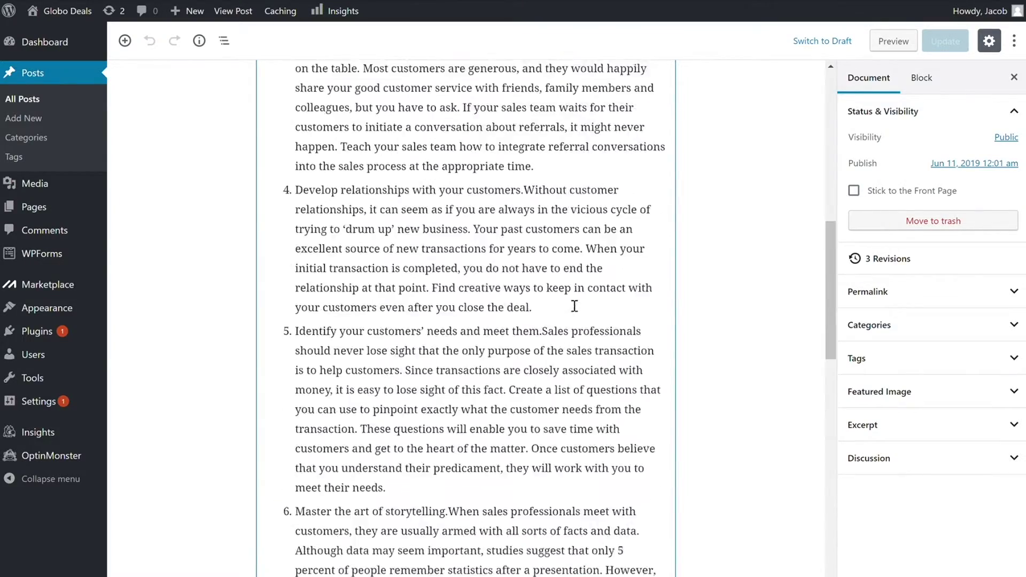
scroll(575, 306, up, 2)
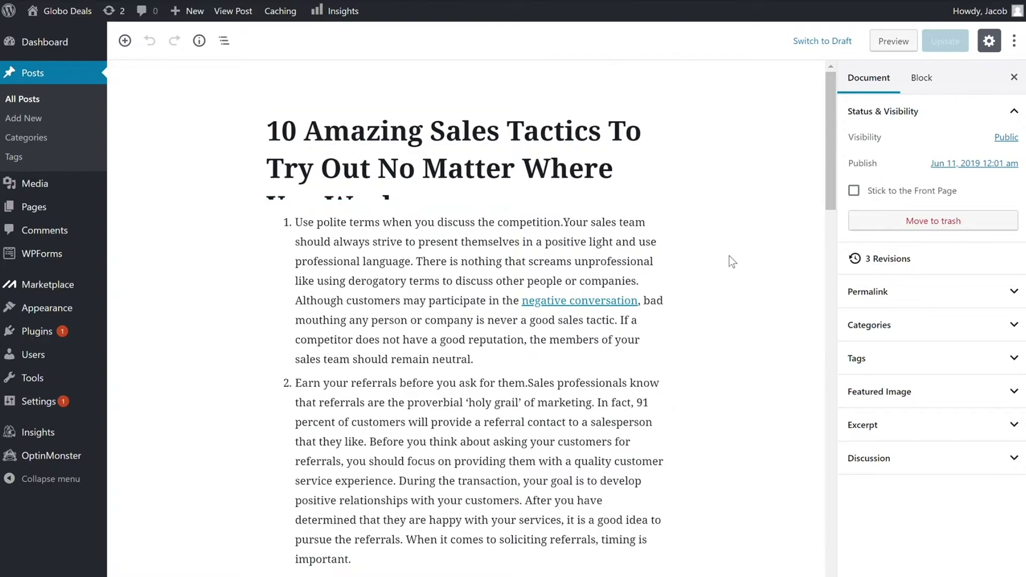
scroll(559, 308, down, 6)
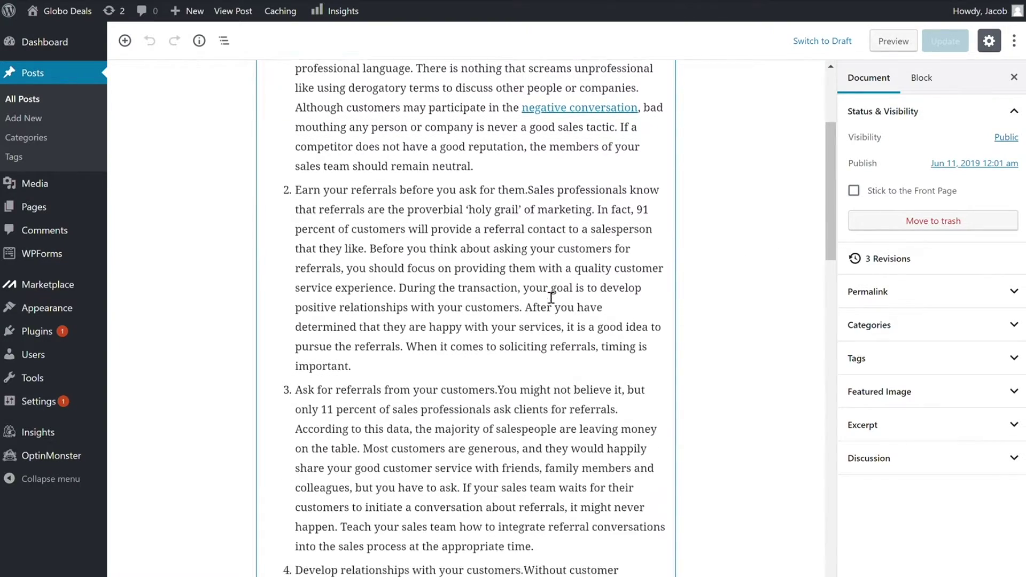
scroll(551, 298, down, 4)
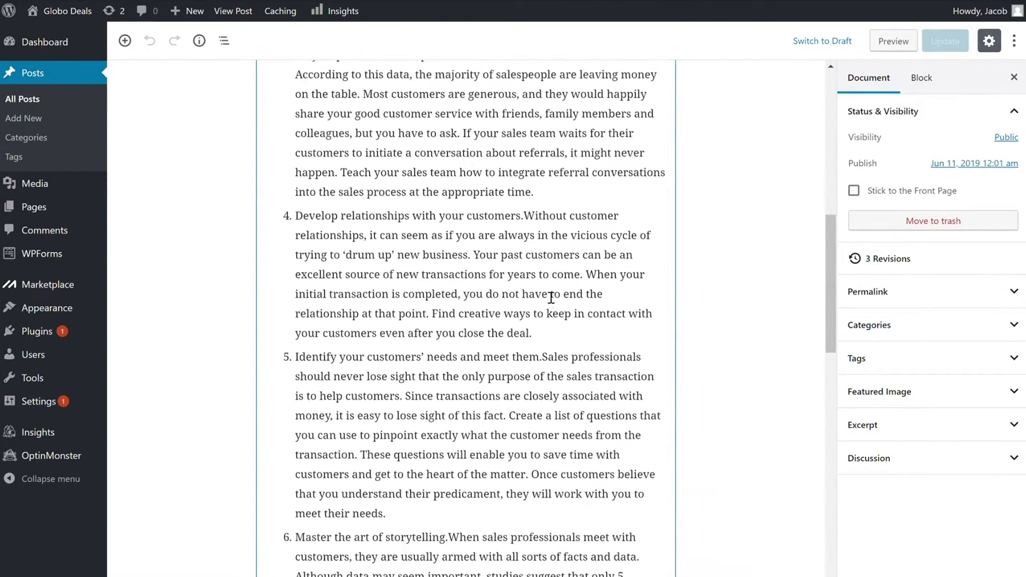
scroll(551, 298, down, 12)
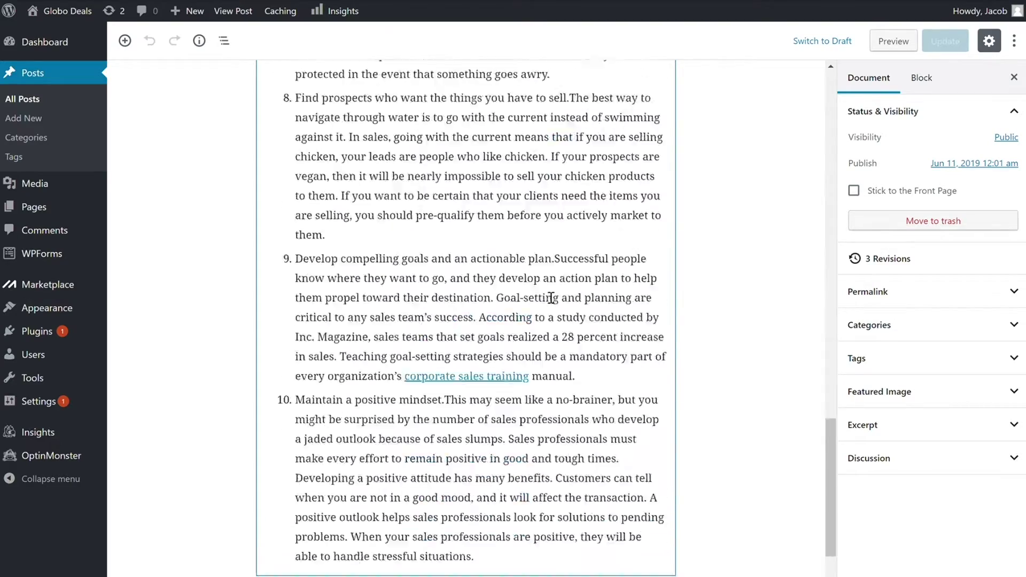
scroll(551, 298, up, 20)
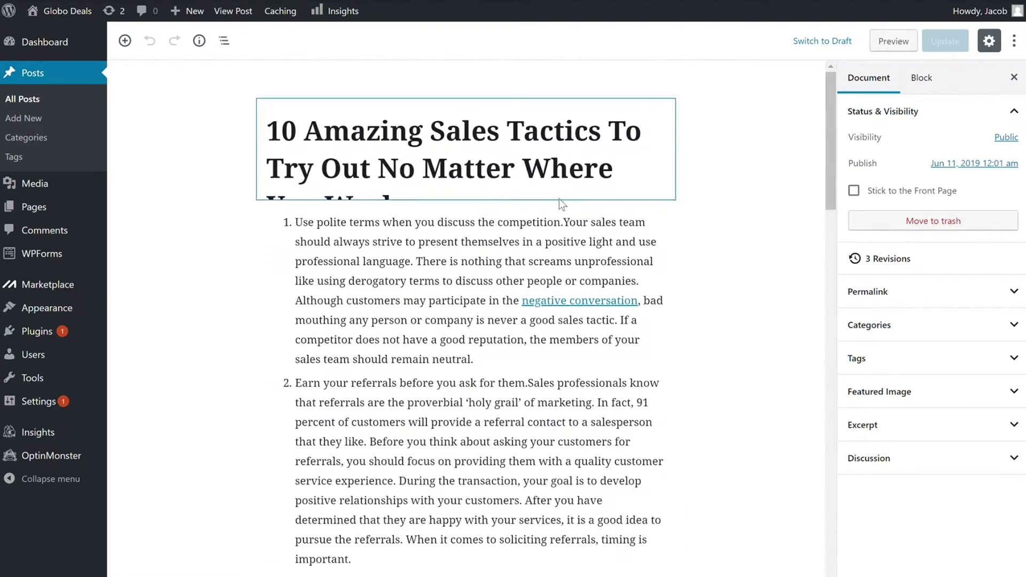
scroll(535, 276, down, 18)
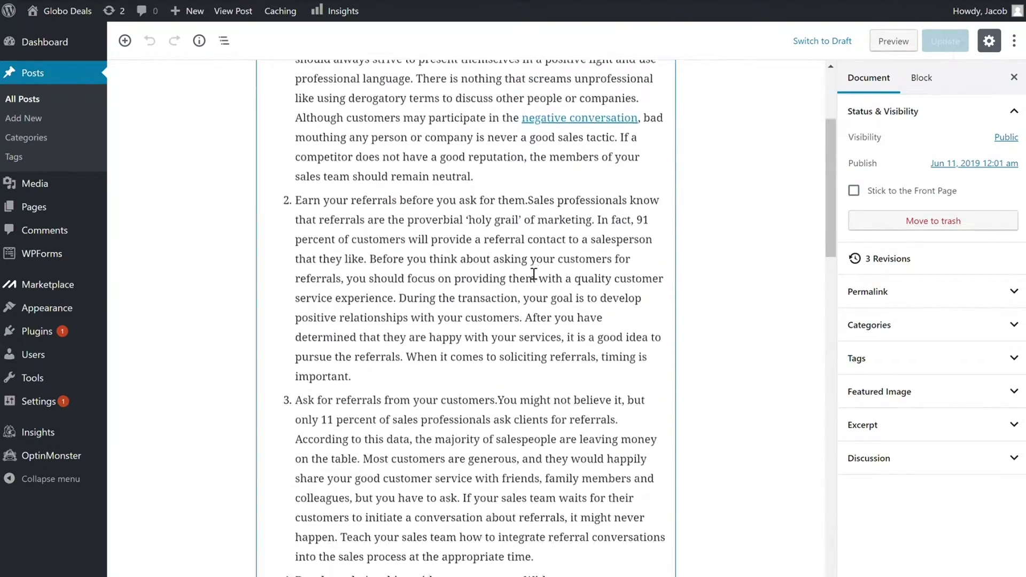
scroll(534, 274, down, 3)
click(490, 545)
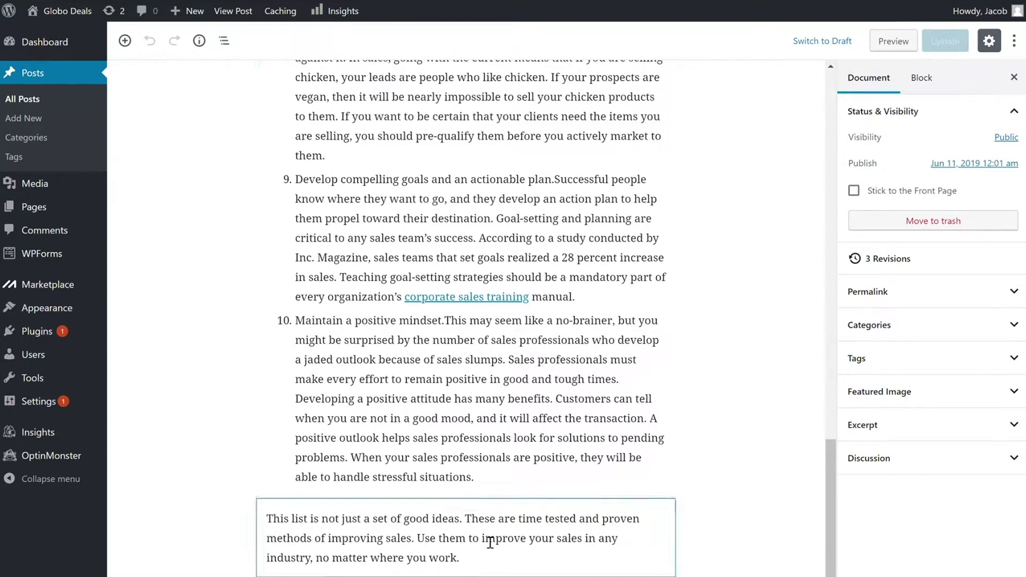
scroll(490, 543, up, 20)
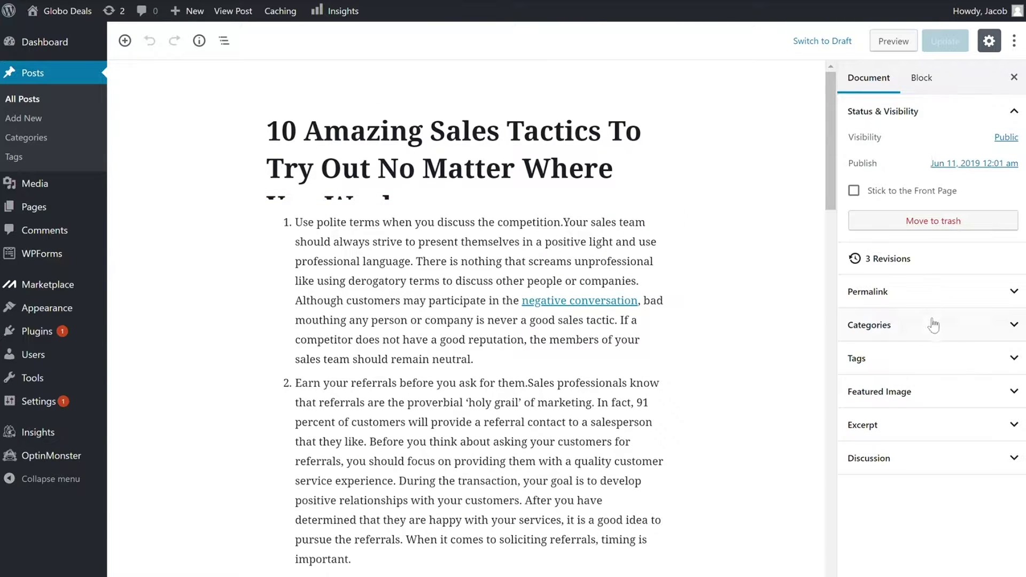
Step: Check the post's category assignment and its featured image in the document settings
click(622, 303)
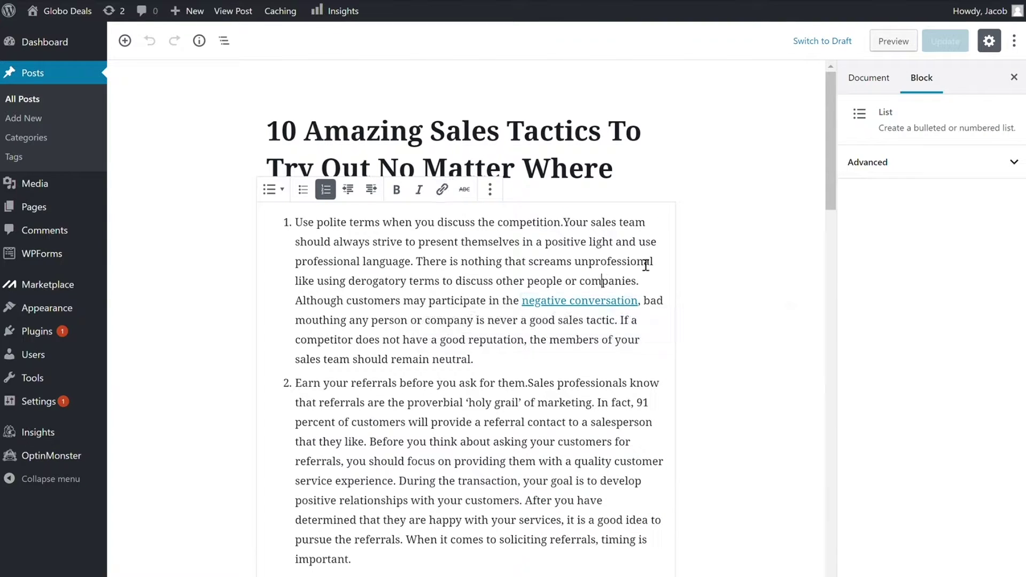
click(885, 85)
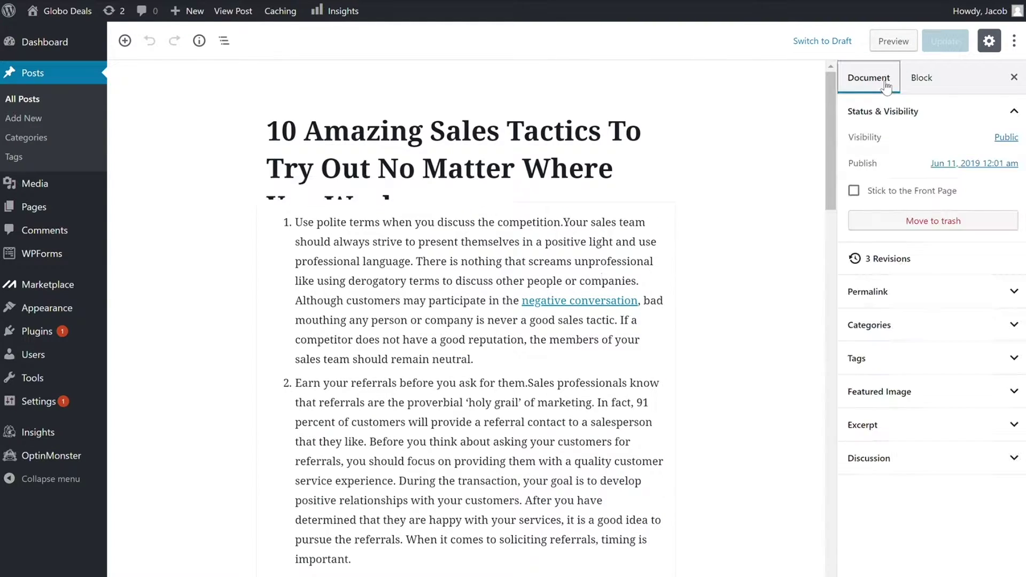
click(917, 330)
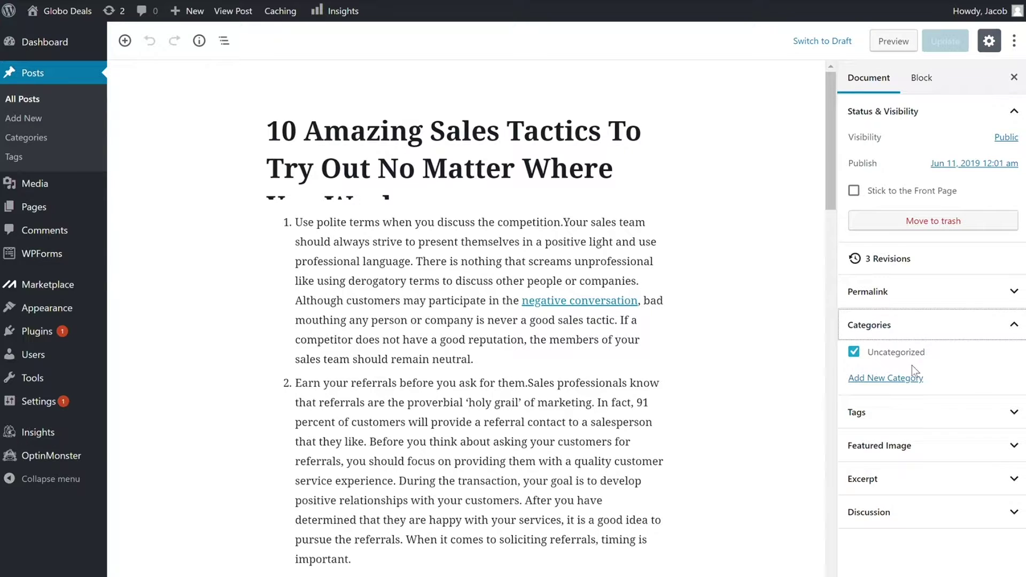
click(947, 334)
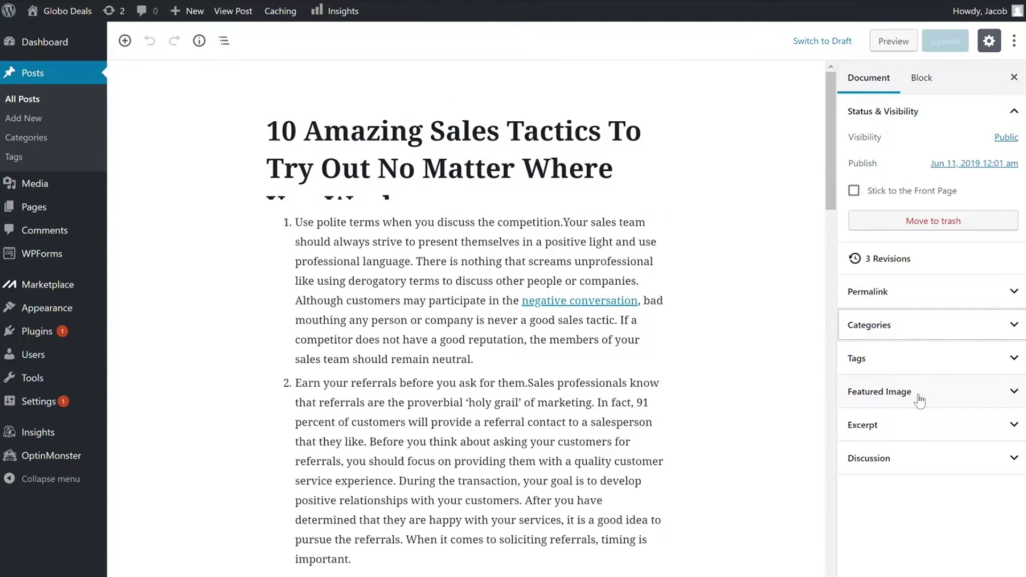
click(969, 397)
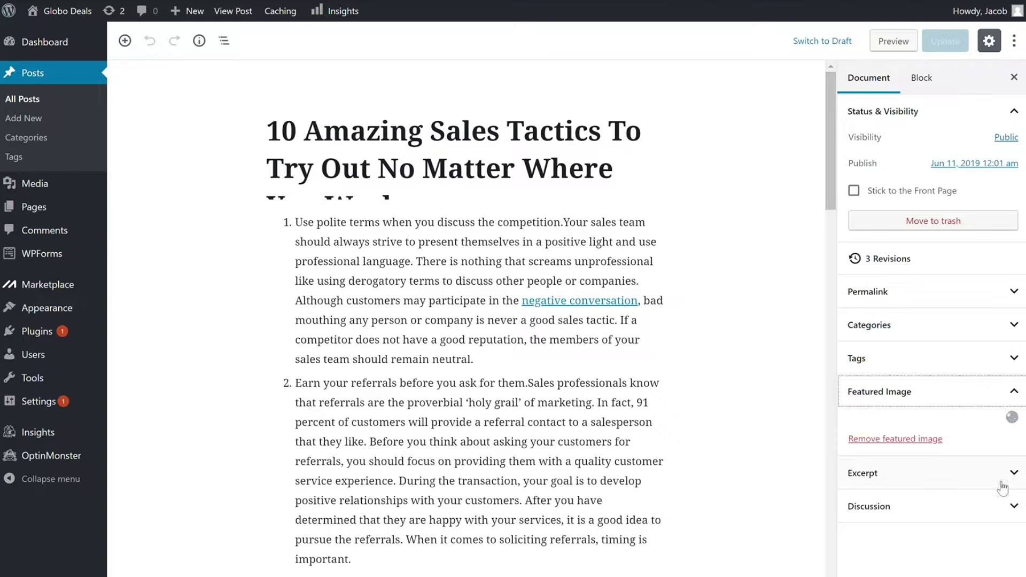
scroll(954, 460, down, 1)
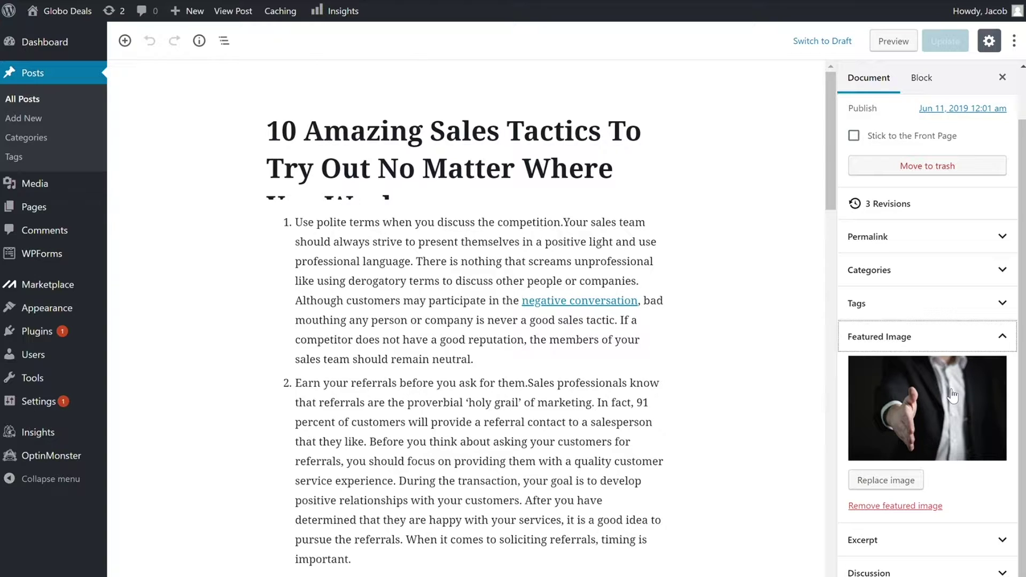
Step: Visit the live Globo Deals site and look over the upper part of its home page
mouse_move(67, 13)
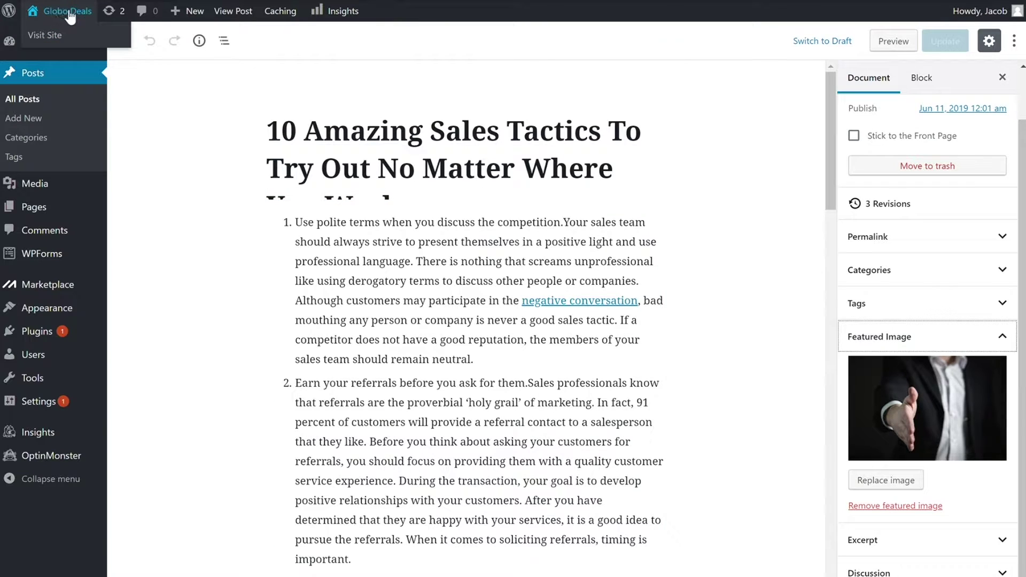
click(61, 37)
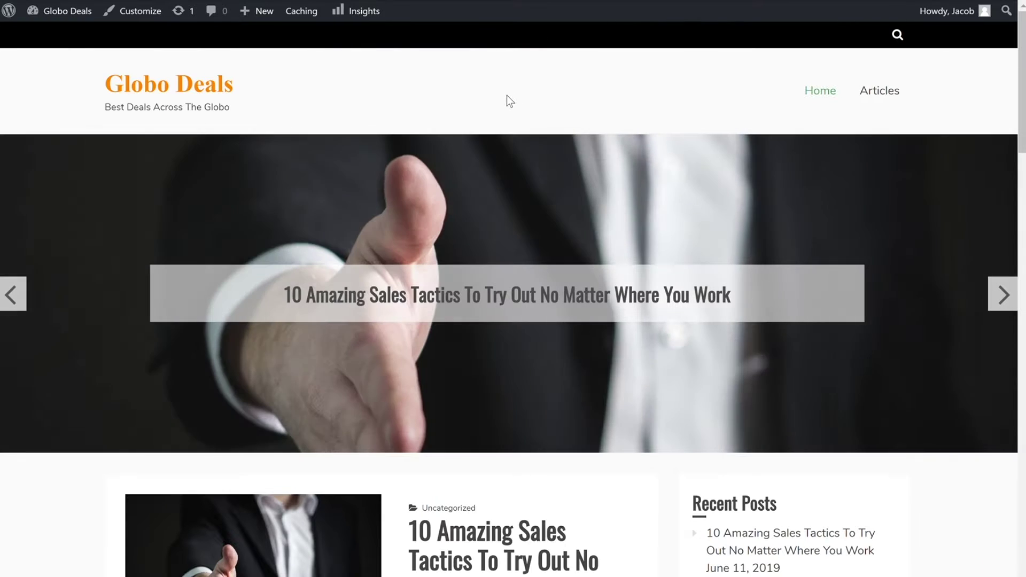
scroll(508, 99, down, 2)
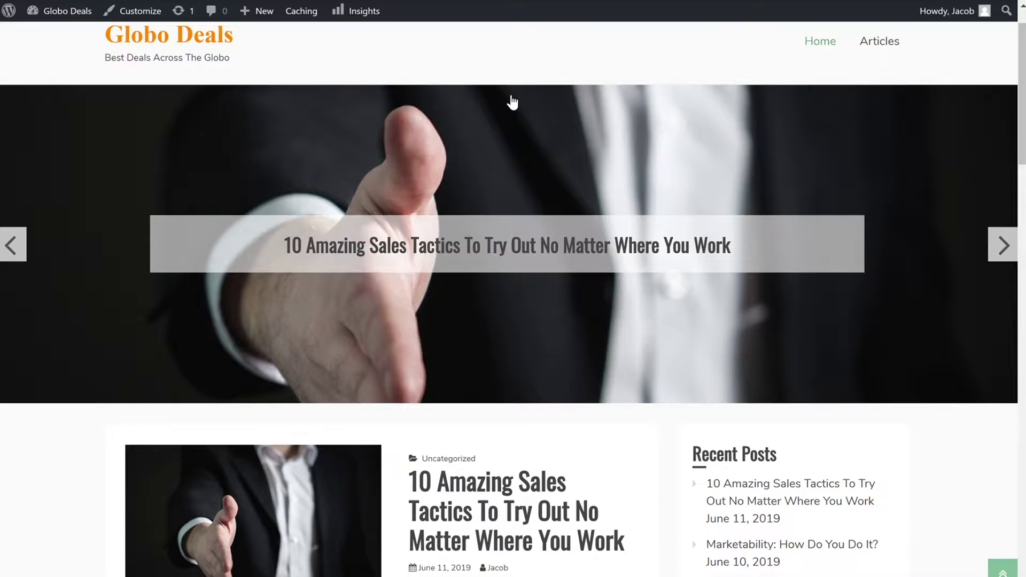
scroll(513, 102, down, 1)
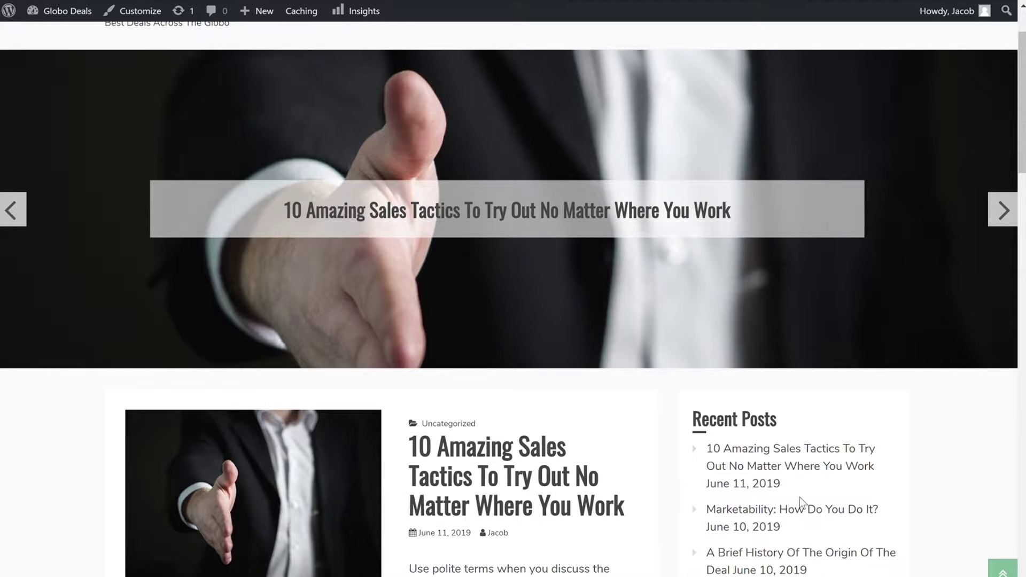
scroll(684, 221, up, 3)
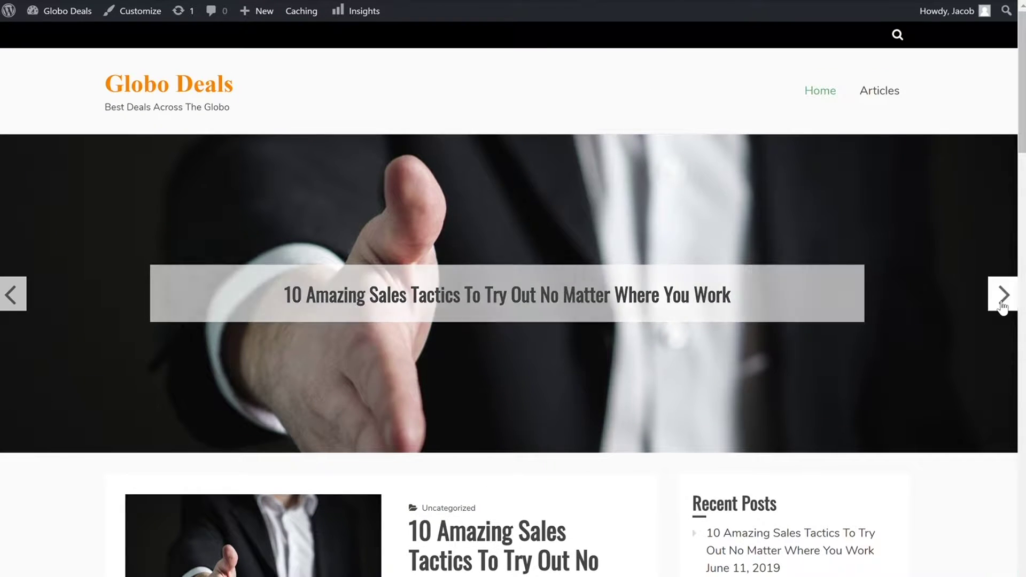
Step: Advance through the home page slider to view the featured image of each post
click(1003, 294)
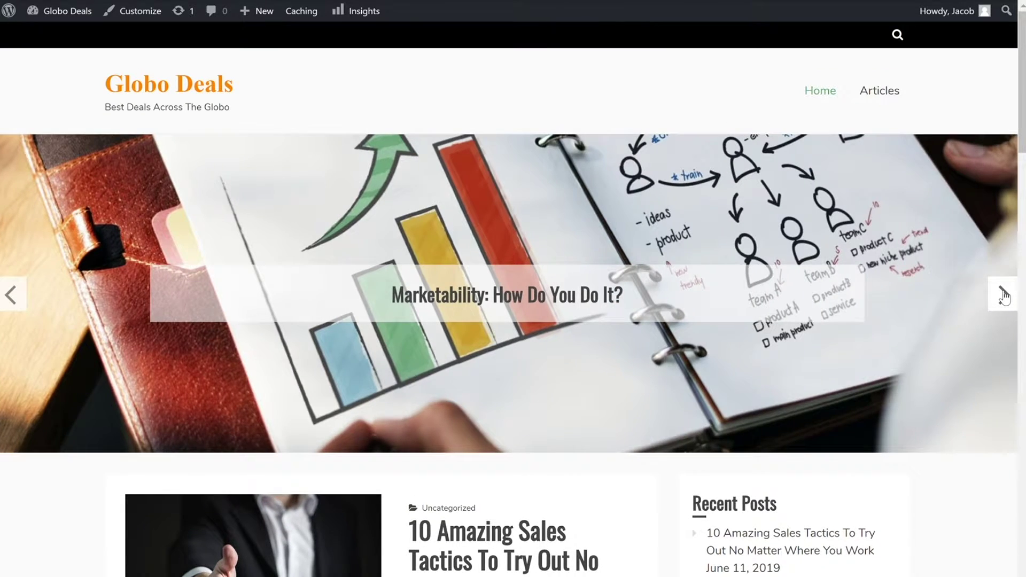
click(1003, 294)
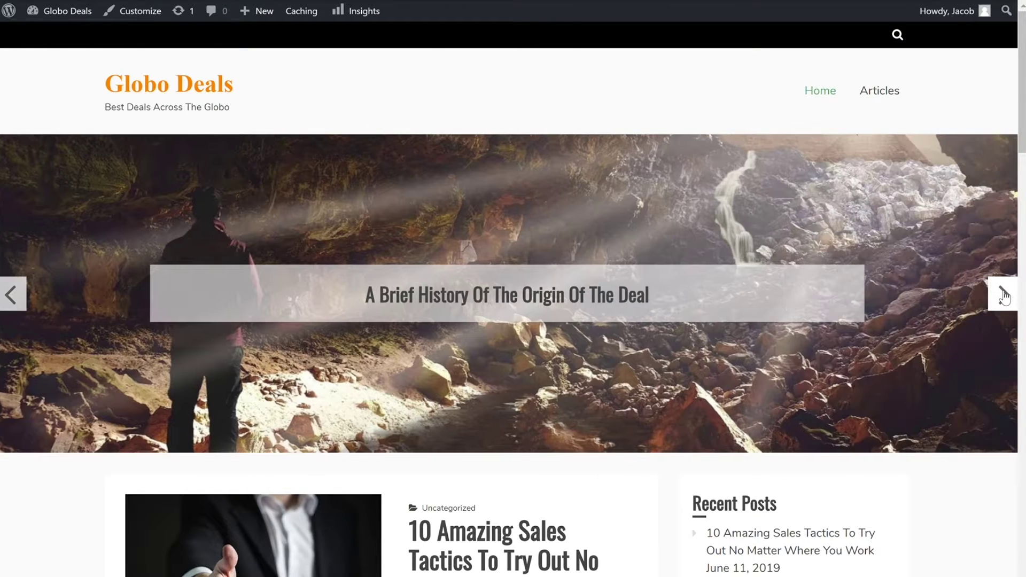
click(1003, 294)
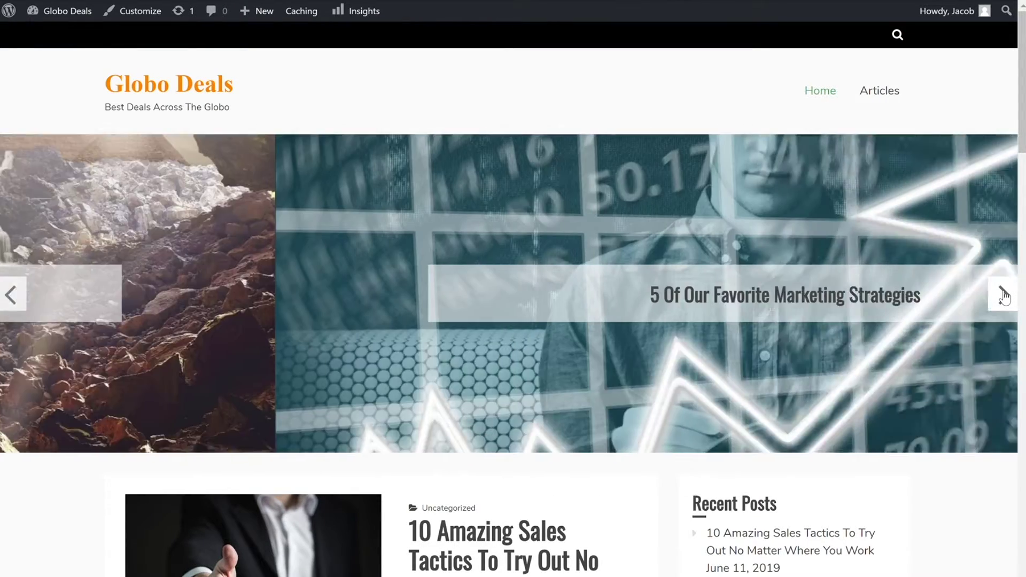
click(1003, 294)
click(1003, 294)
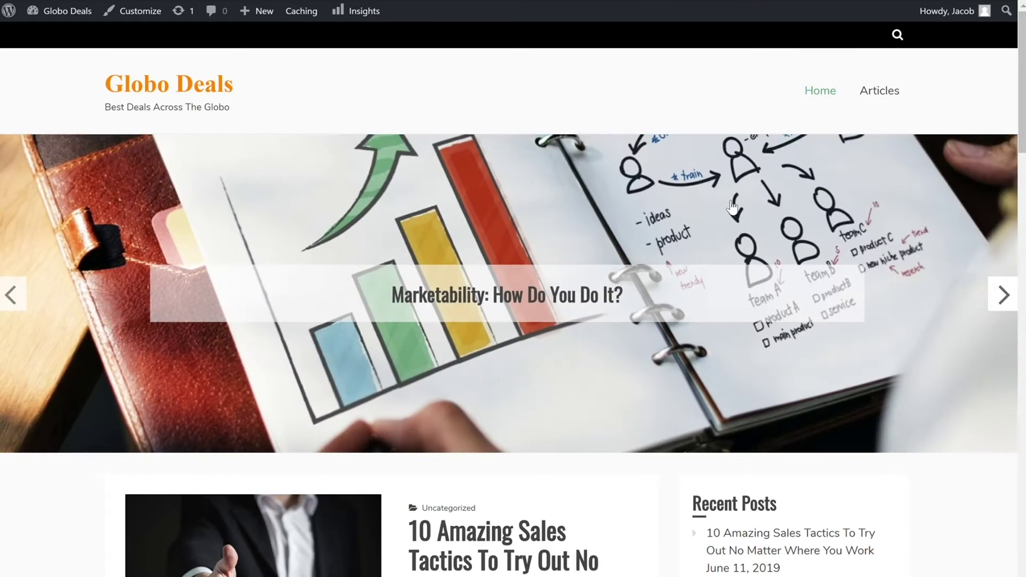
scroll(729, 202, down, 15)
scroll(731, 207, up, 15)
click(1005, 295)
Step: Examine the post thumbnails and excerpts listed beneath the slider, and return to the beginning of the home page
scroll(1008, 300, down, 5)
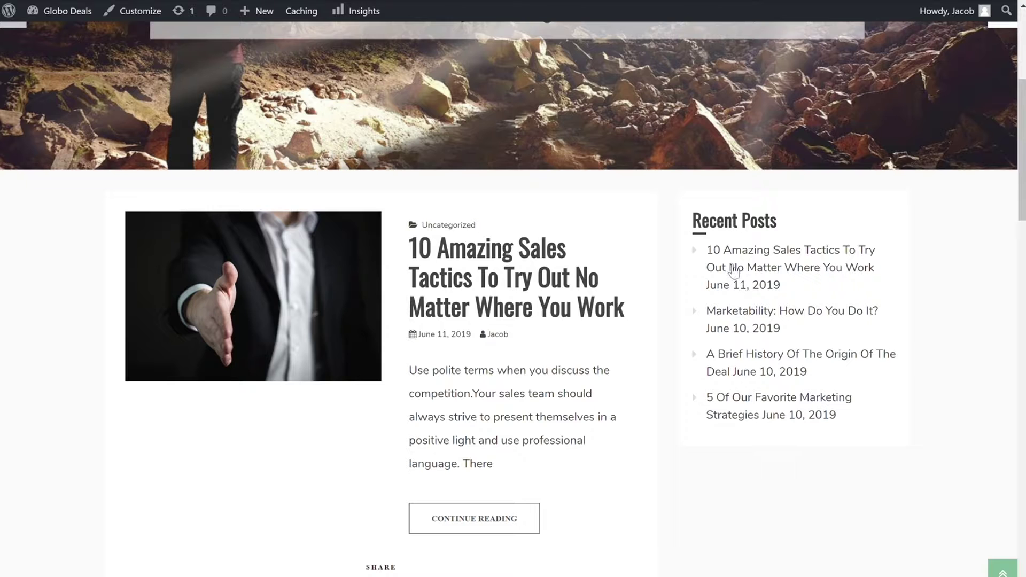
scroll(748, 265, down, 3)
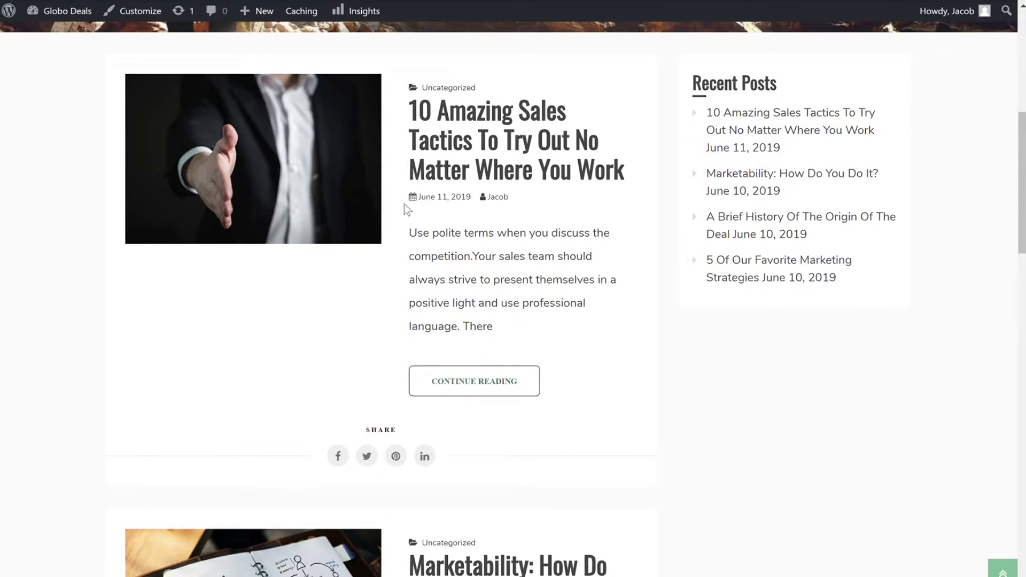
scroll(233, 257, down, 10)
scroll(233, 257, down, 15)
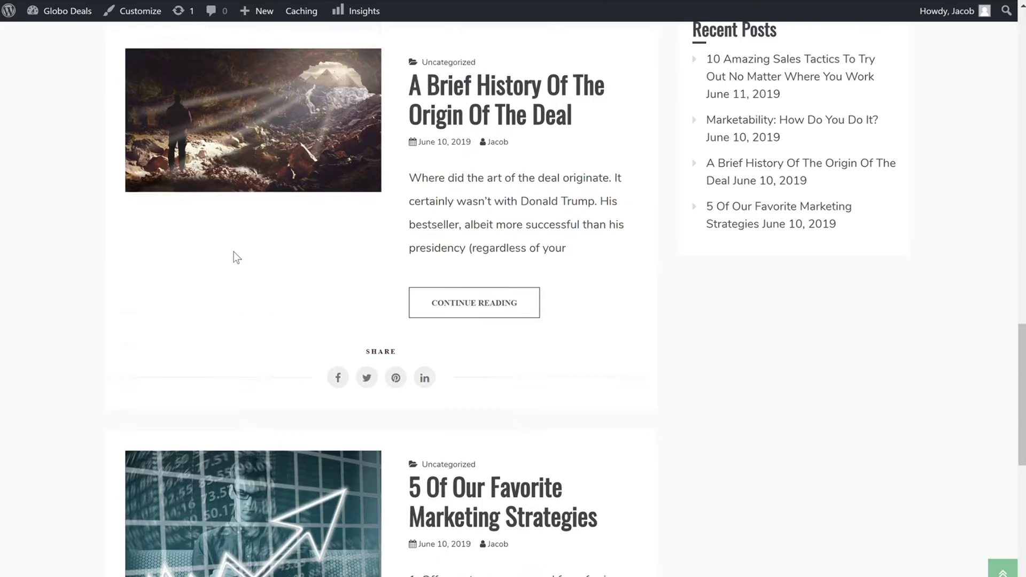
scroll(233, 256, up, 15)
scroll(239, 259, up, 16)
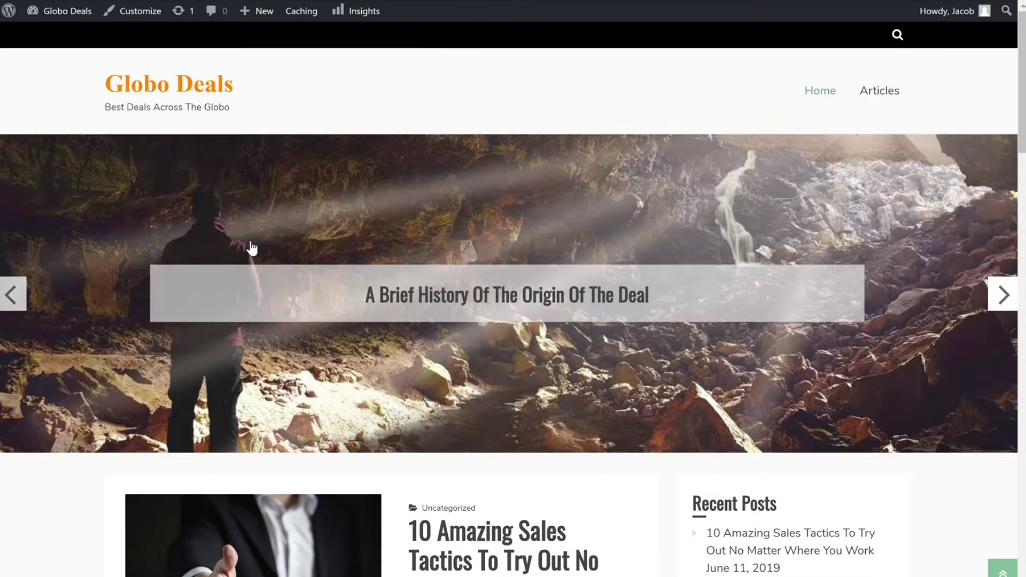
Step: Open the post "A Brief History Of The Origin Of The Deal" from the home page slider and look through it
click(483, 302)
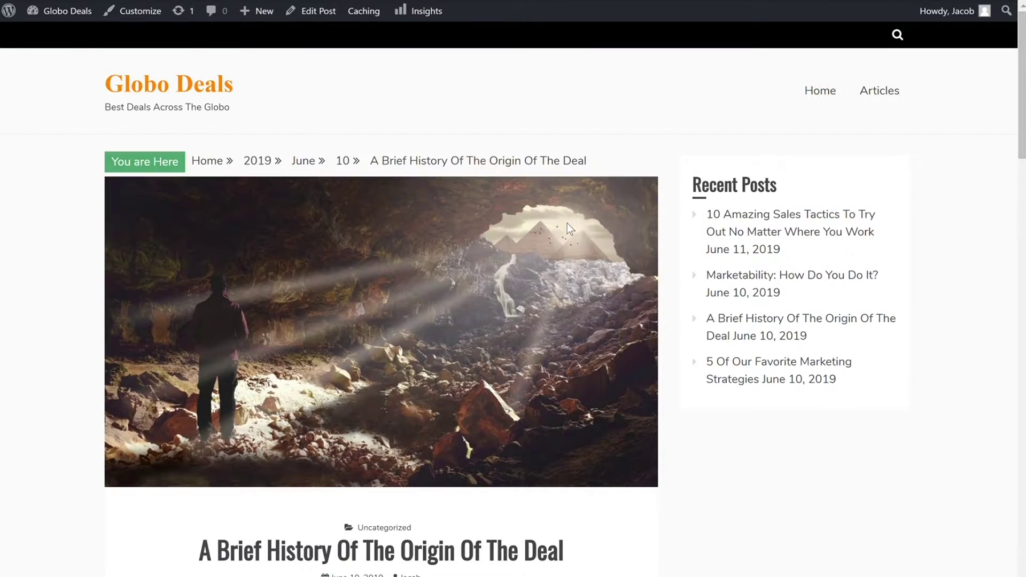
scroll(568, 229, down, 7)
scroll(570, 229, down, 15)
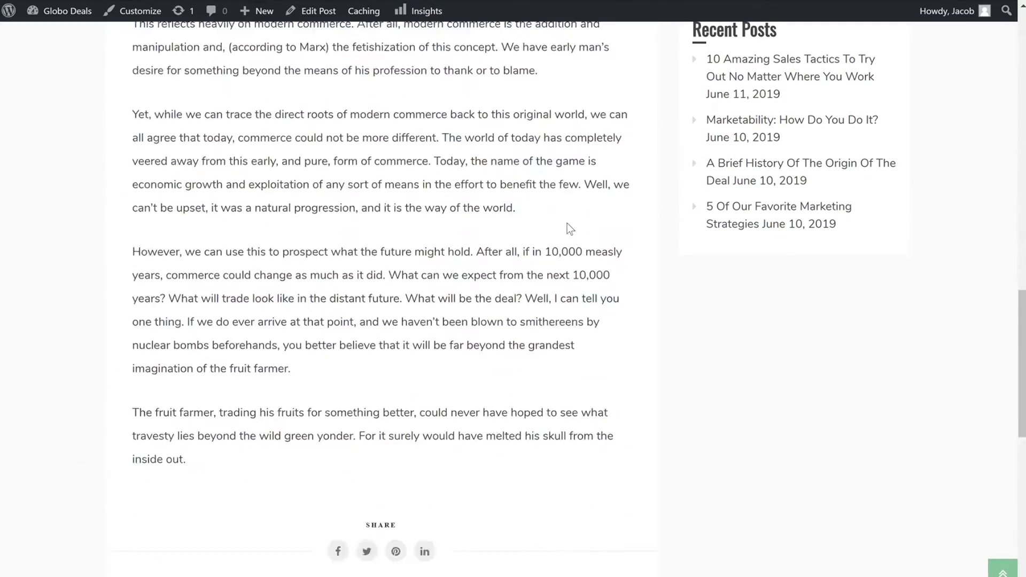
scroll(565, 241, up, 4)
scroll(537, 370, up, 20)
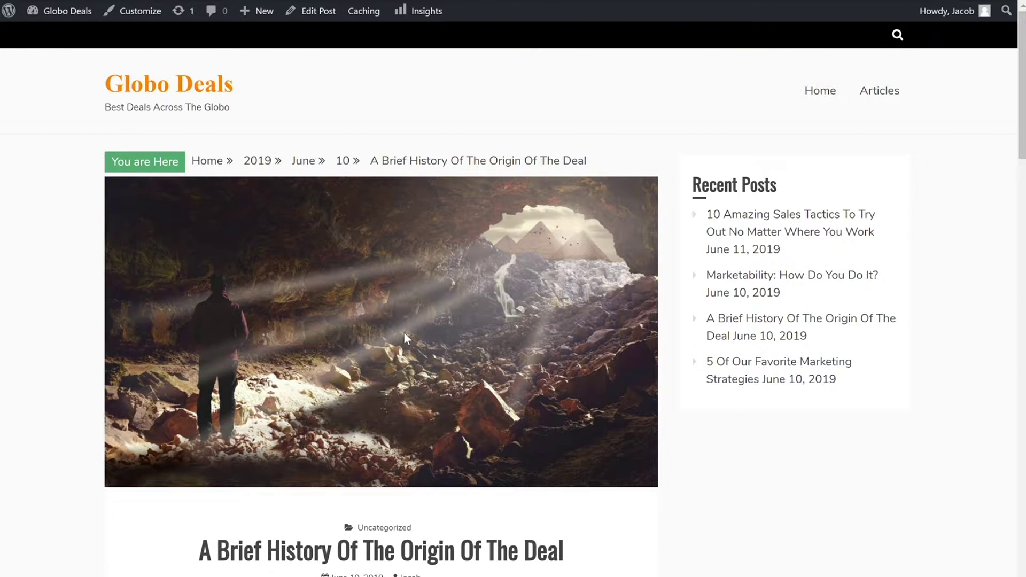
Step: Examine the post page's Recent Posts list and the Globo Deals site heading, highlighting each briefly
drag(778, 194, 947, 450)
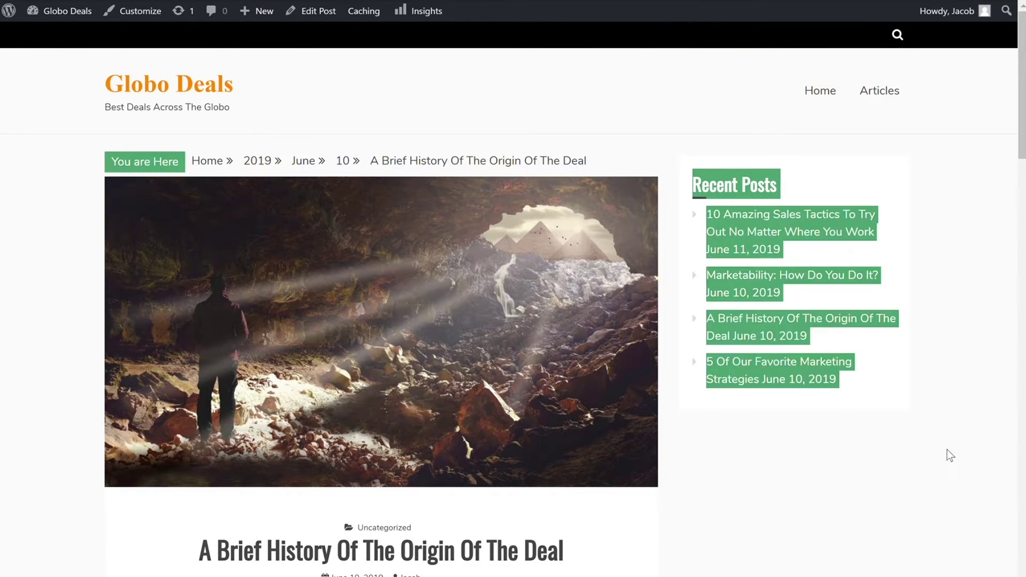
click(947, 449)
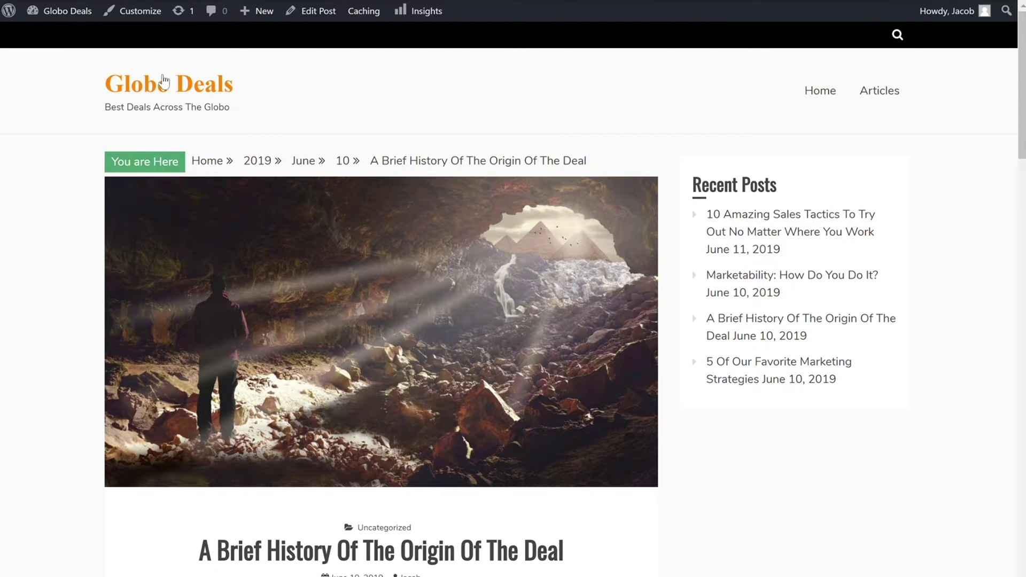
drag(164, 81, 248, 101)
click(262, 120)
Step: Review the post's title, body text and share links down to Related Posts, and return to the beginning of the post
scroll(261, 115, down, 2)
scroll(242, 266, down, 2)
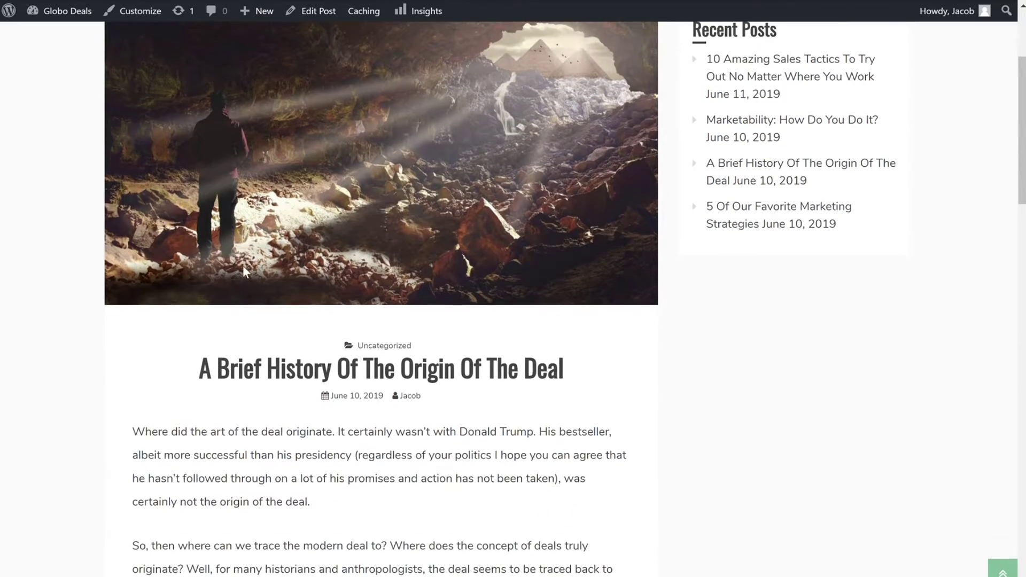
scroll(314, 173, down, 15)
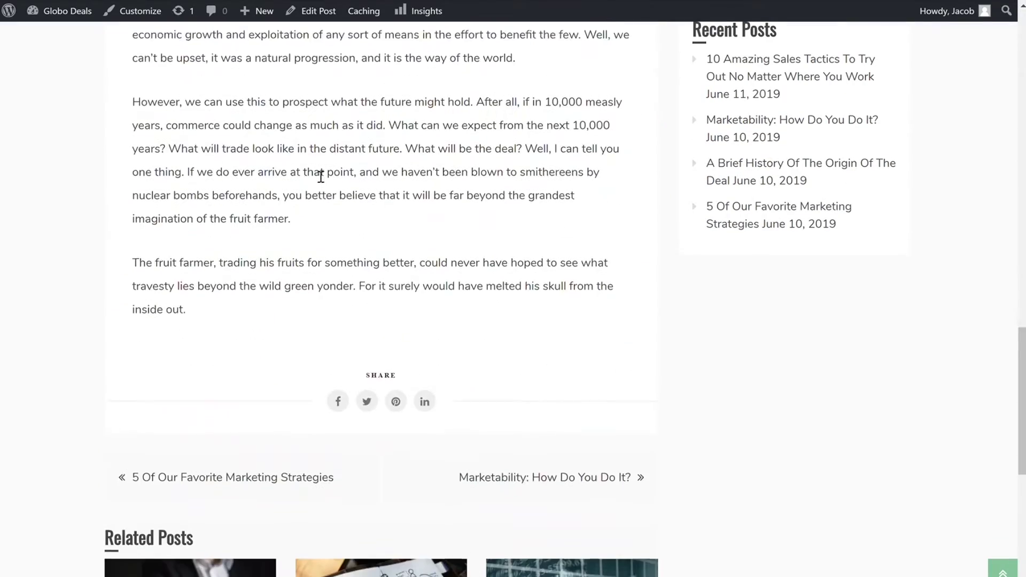
scroll(324, 197, up, 20)
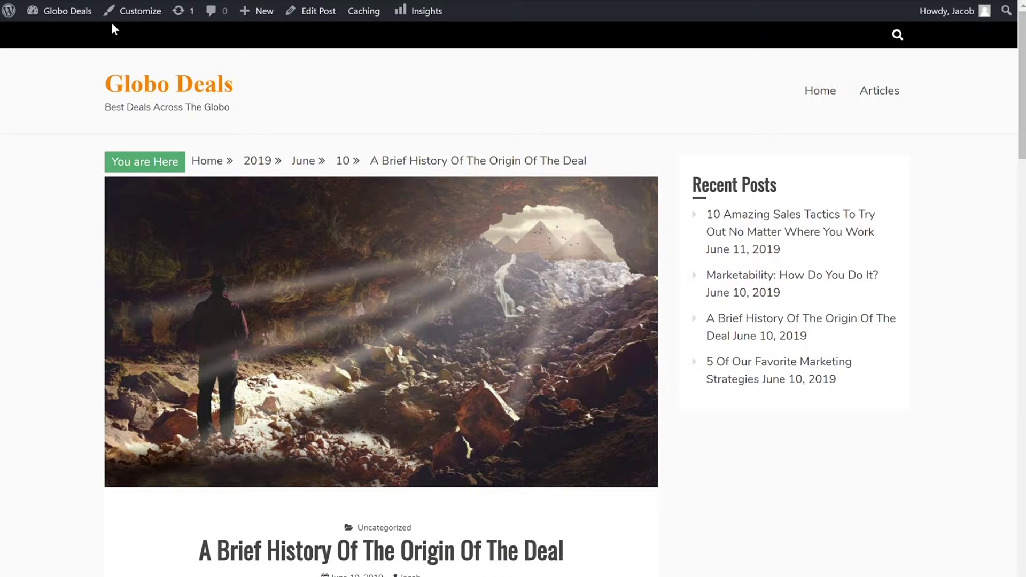
mouse_move(75, 16)
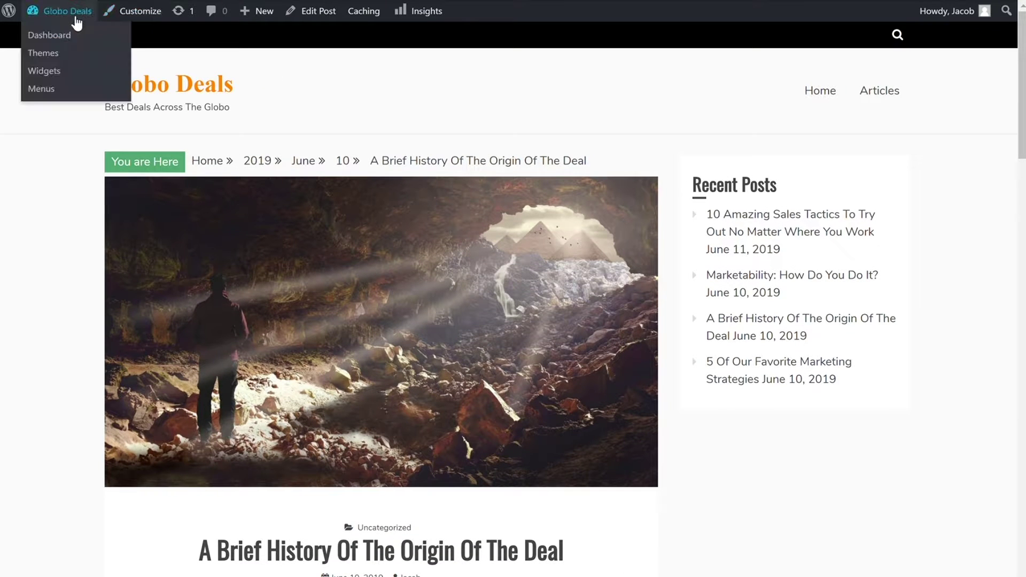